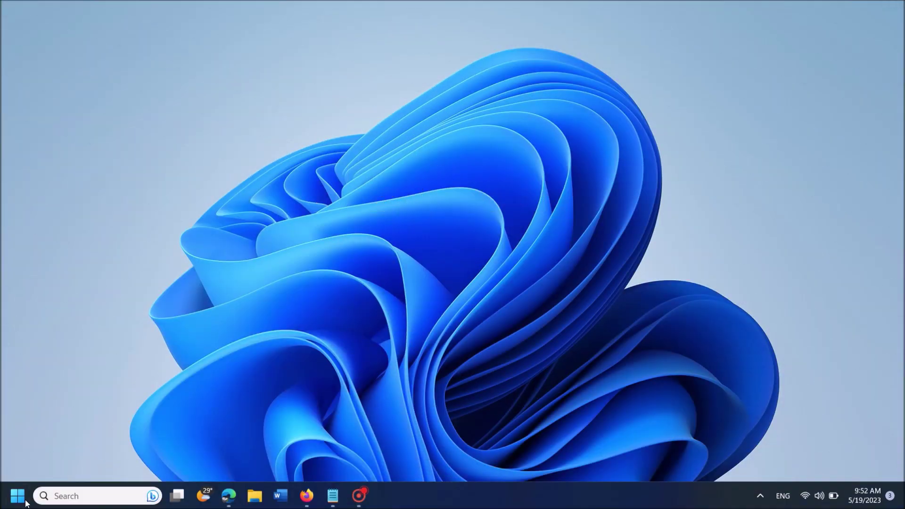
# Step: Launch 'Control keyboard' from the Run dialog to bring up Keyboard Properties
pyautogui.rightClick(16, 500)
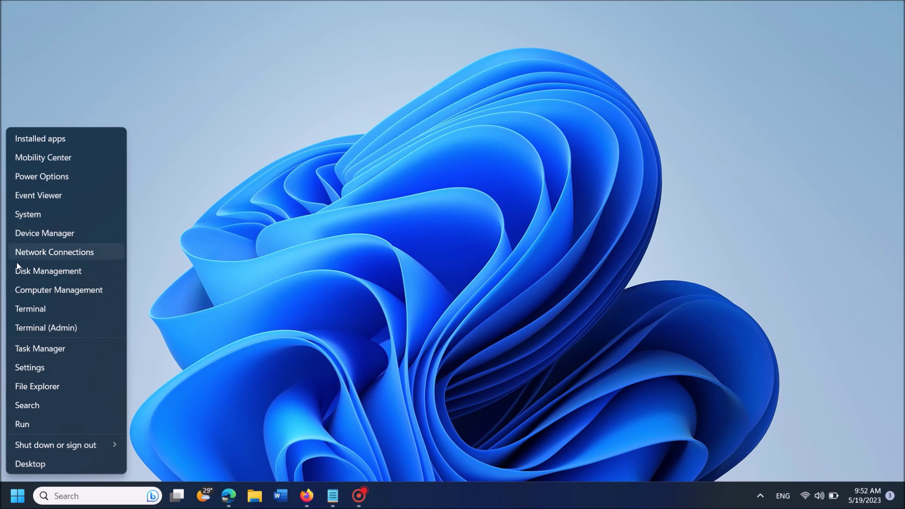
pyautogui.click(25, 426)
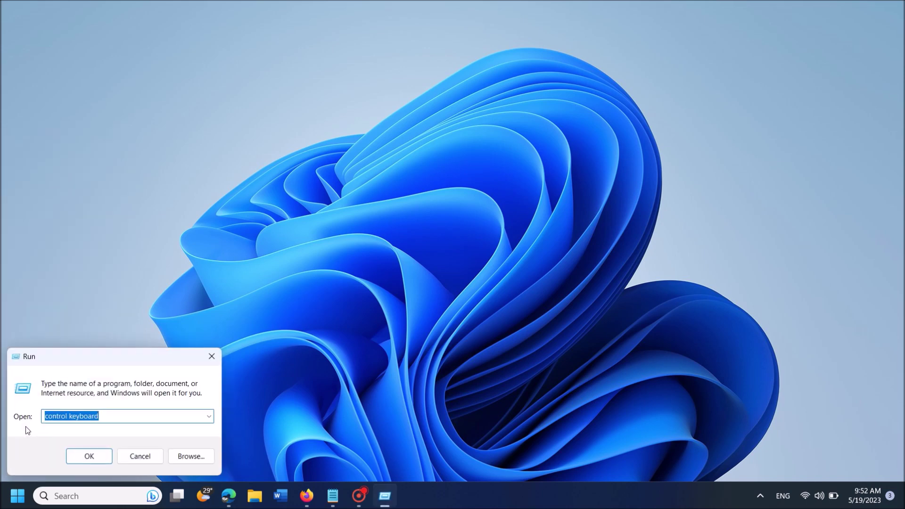
pyautogui.press('BackSpace')
pyautogui.moveTo(100, 361); pyautogui.dragTo(407, 211)
pyautogui.write('Co')
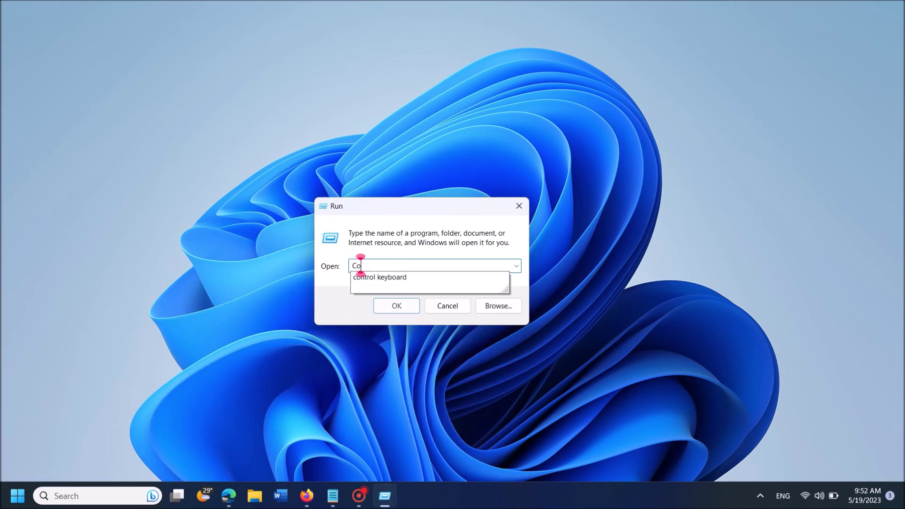
pyautogui.write('ntrol keyboard')
pyautogui.click(397, 307)
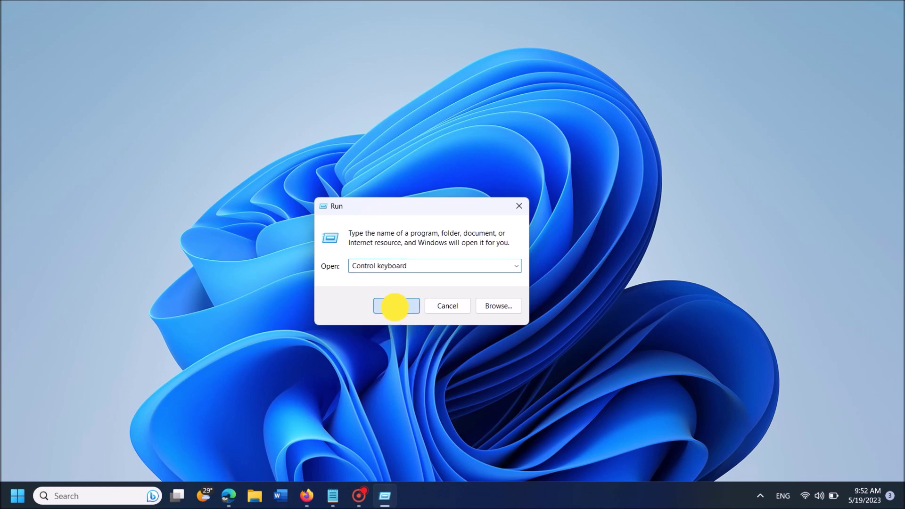
# Step: Set the keyboard repeat rate to Fast, apply it, and close Keyboard Properties
pyautogui.moveTo(136, 18); pyautogui.dragTo(439, 82)
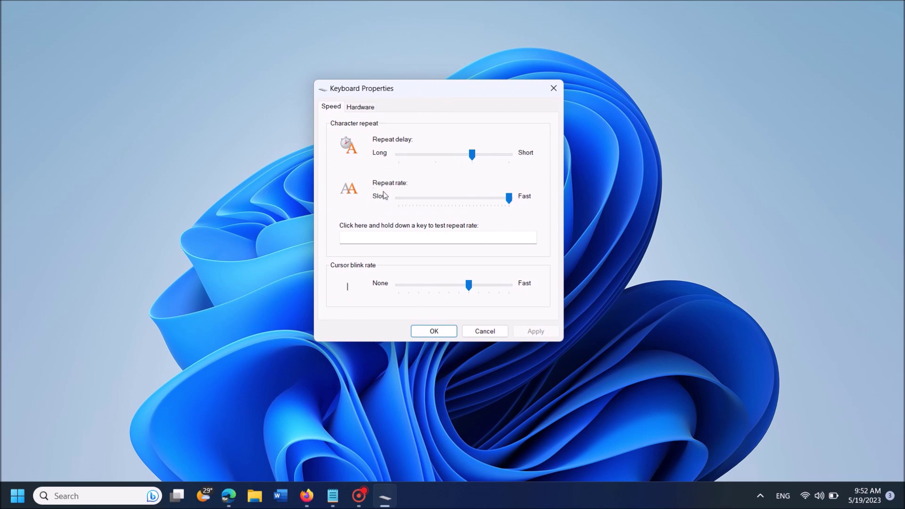
pyautogui.click(400, 187)
pyautogui.moveTo(511, 200)
pyautogui.mouseDown()
pyautogui.moveTo(424, 205)
pyautogui.moveTo(510, 201)
pyautogui.mouseUp()
pyautogui.click(512, 200)
pyautogui.click(546, 336)
pyautogui.click(439, 332)
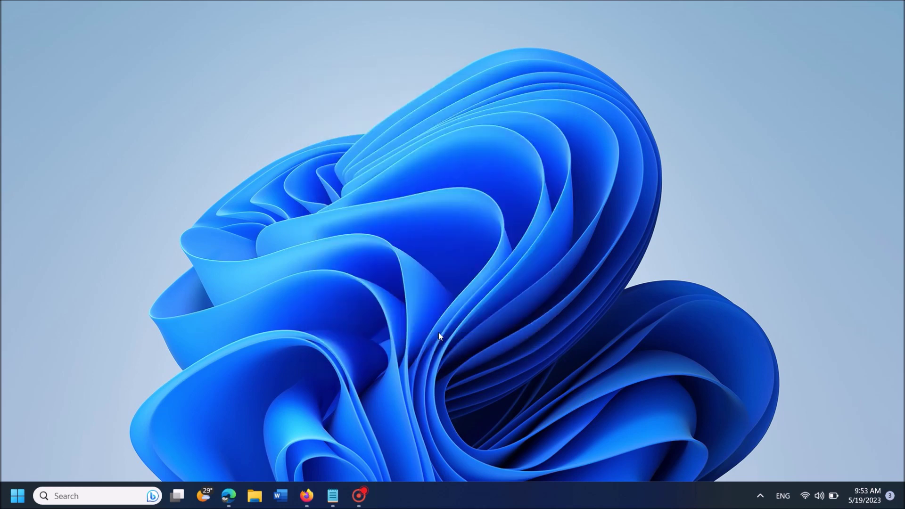
pyautogui.click(449, 232)
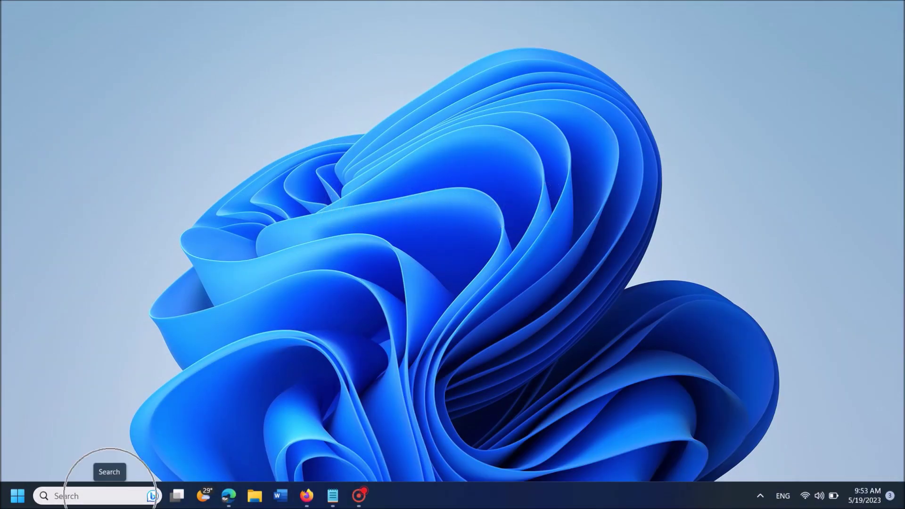
# Step: Search for 'cmd' and run Command Prompt as administrator
pyautogui.click(111, 495)
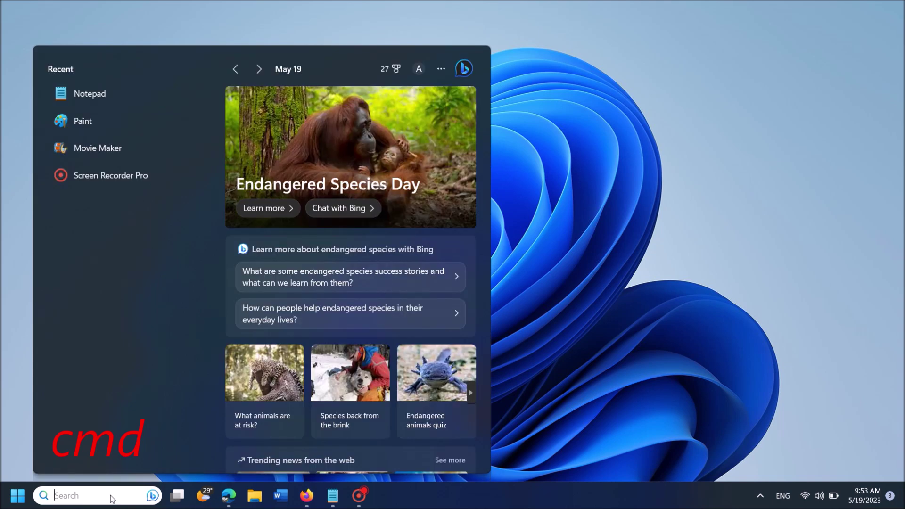
pyautogui.write('cmd')
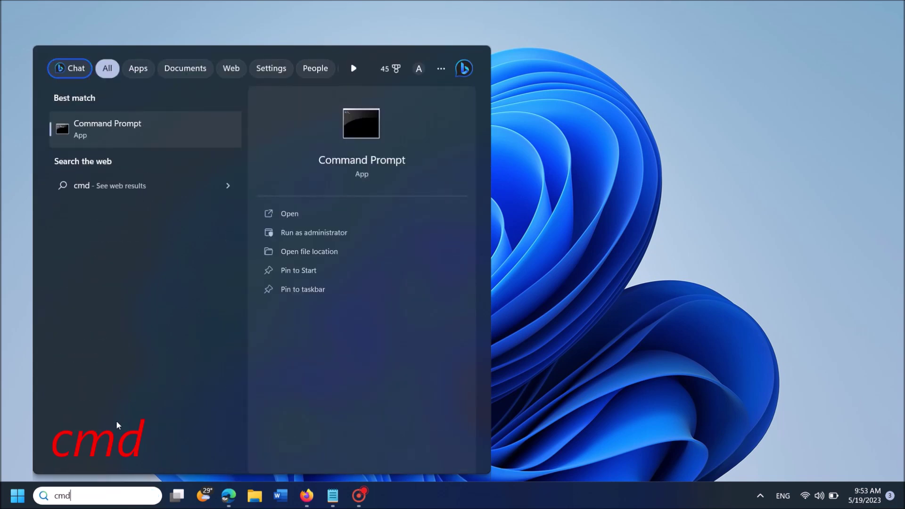
pyautogui.rightClick(126, 136)
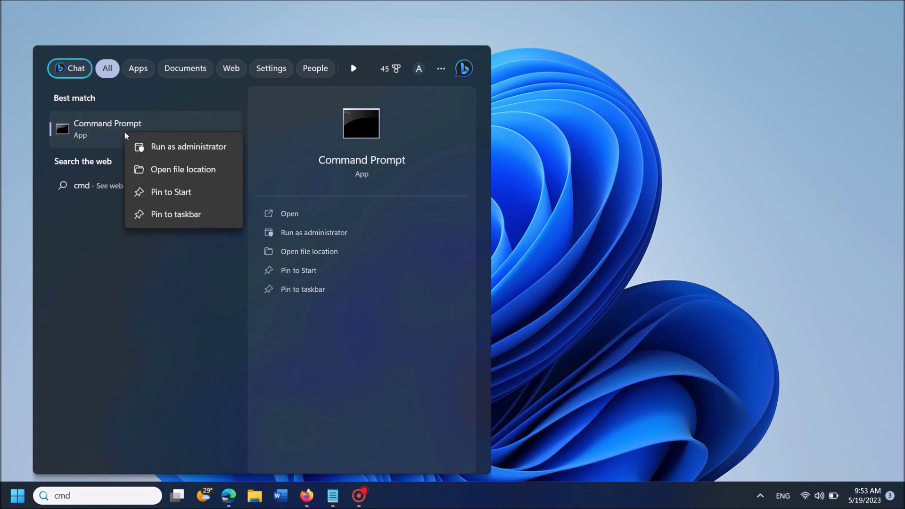
pyautogui.click(182, 149)
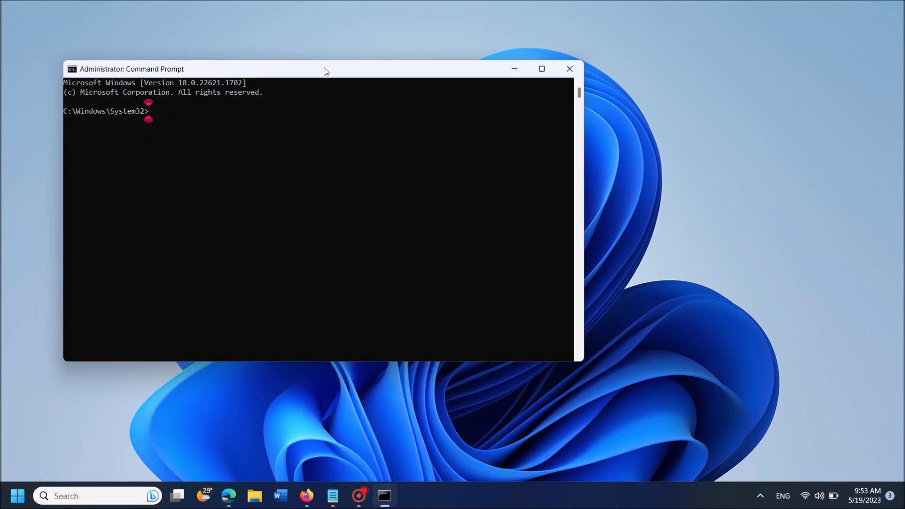
# Step: Copy the line 'DISM.exe /Online /Cleanup-image /Restorehealth' from Notepad, then minimize Notepad
pyautogui.moveTo(323, 68); pyautogui.dragTo(442, 95)
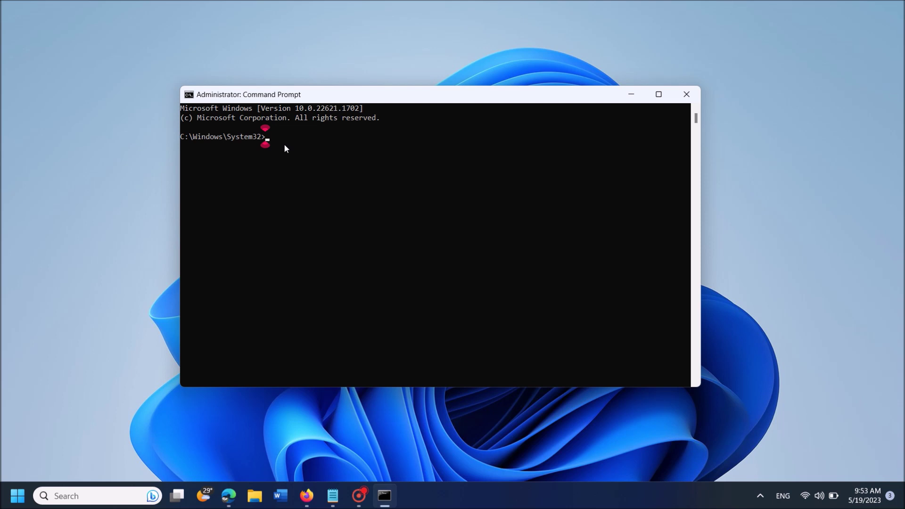
pyautogui.click(333, 496)
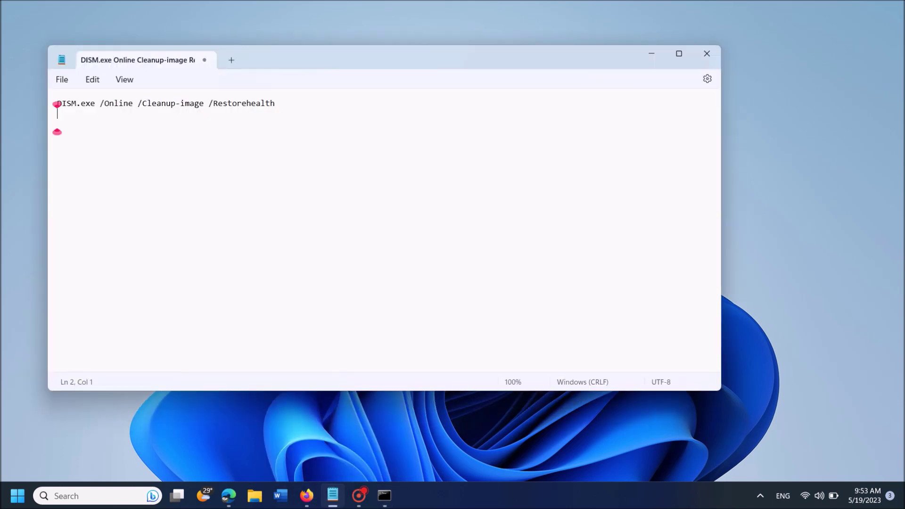
pyautogui.click(57, 102)
pyautogui.moveTo(57, 103); pyautogui.dragTo(270, 104)
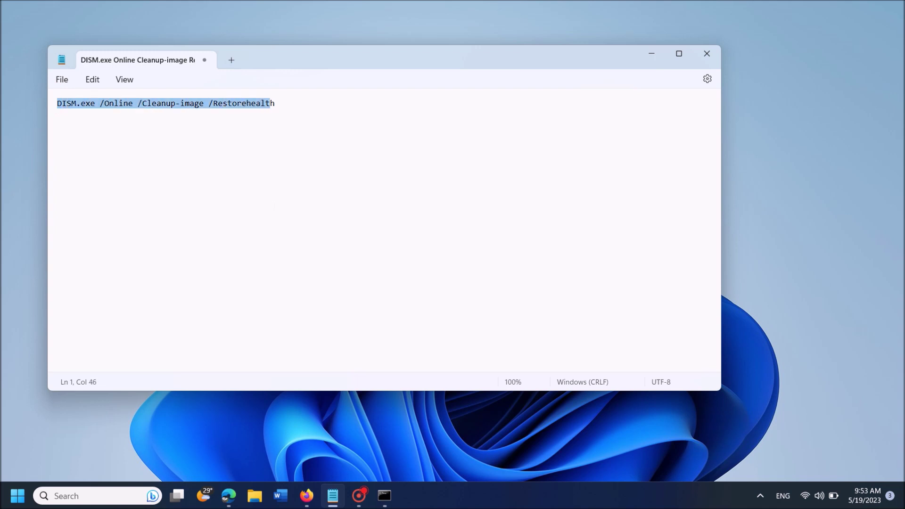
pyautogui.rightClick(248, 110)
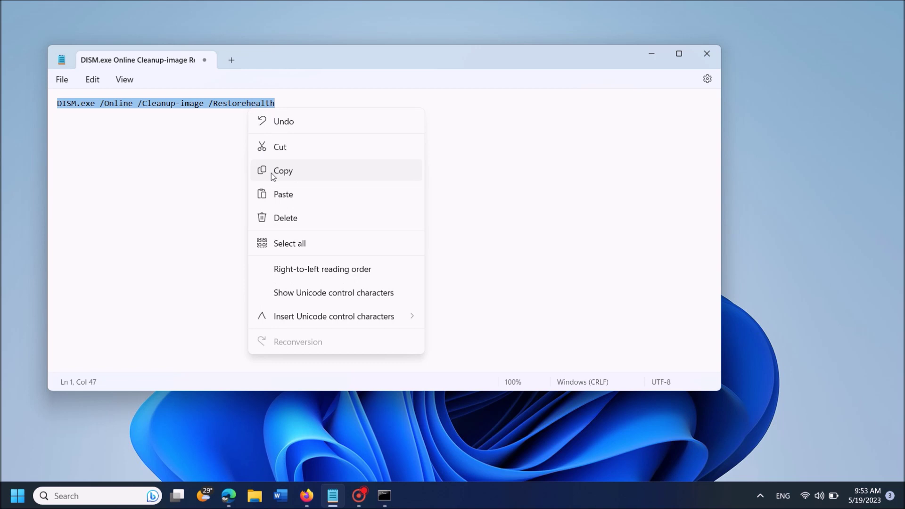
pyautogui.click(272, 174)
pyautogui.click(652, 56)
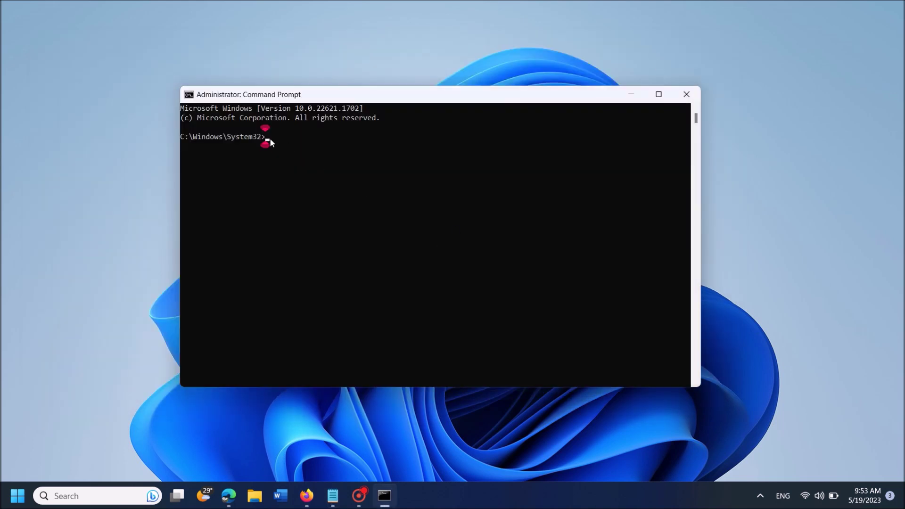
# Step: Paste and run the DISM restore health command, then exit Command Prompt once it finishes
pyautogui.hotkey('ctrl', 'v')
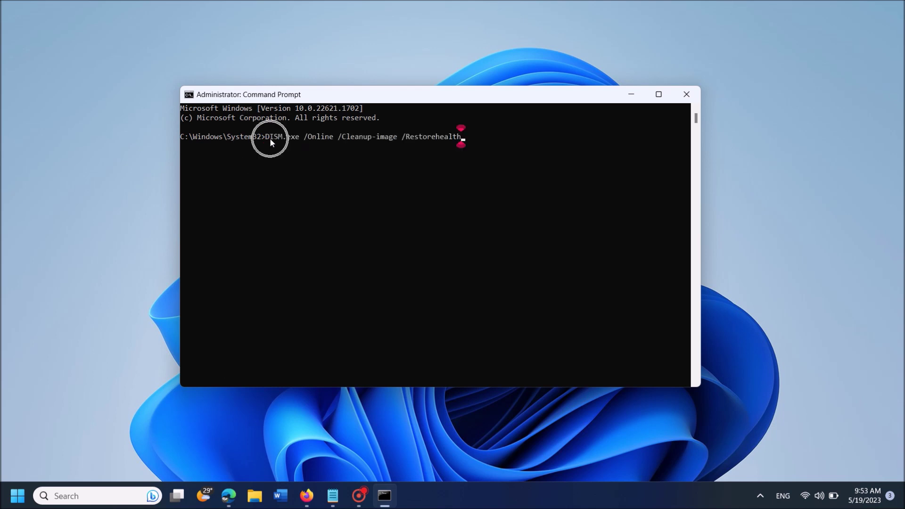
pyautogui.press('Return')
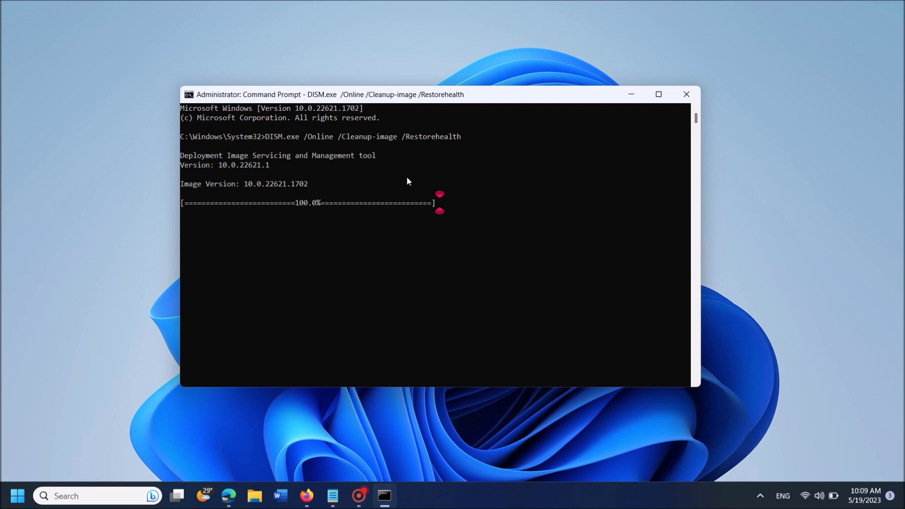
pyautogui.write('e')
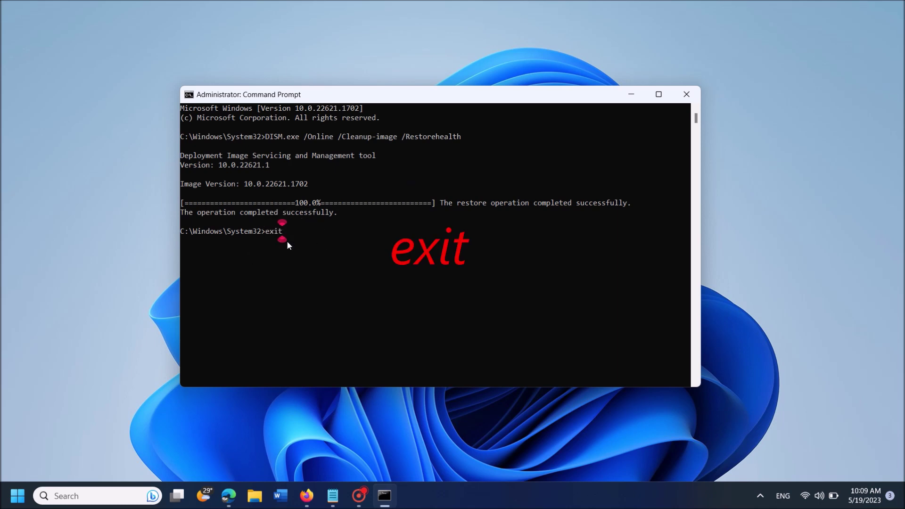
pyautogui.press('Return')
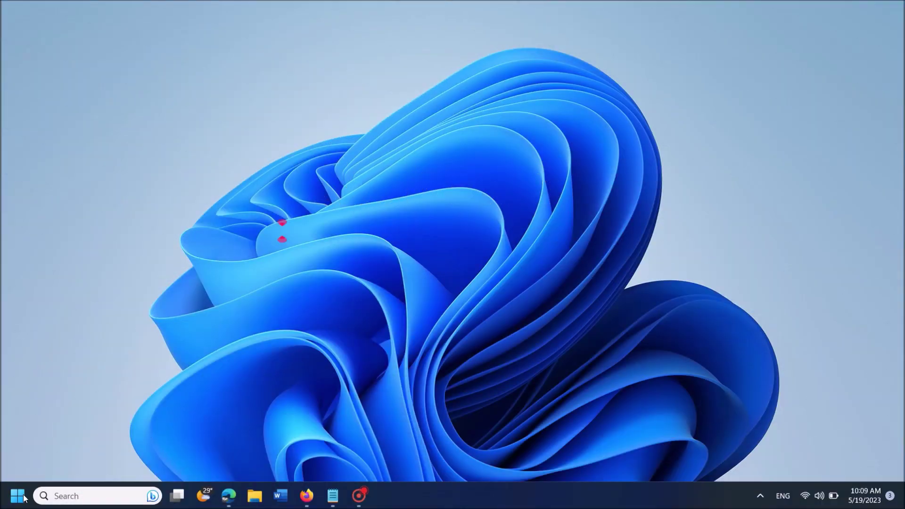
# Step: Search for 'device manager' and open the Device Manager result
pyautogui.click(73, 495)
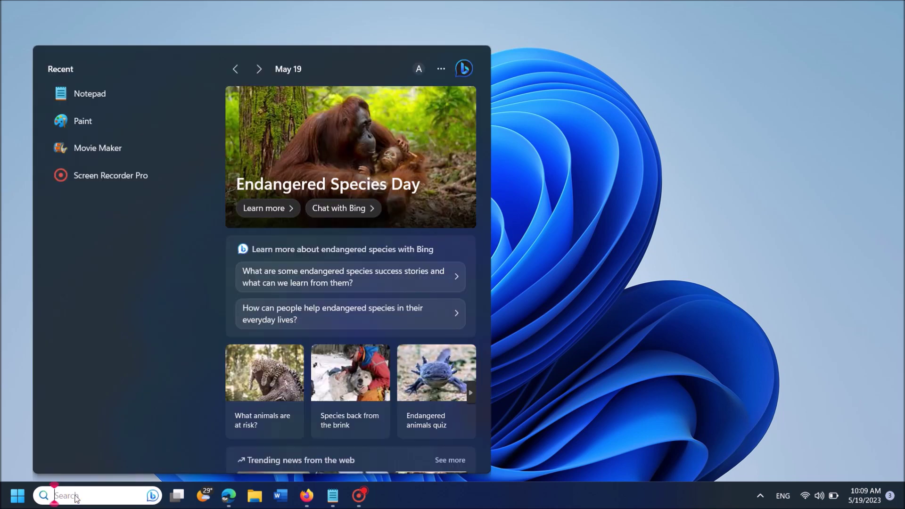
pyautogui.write('device')
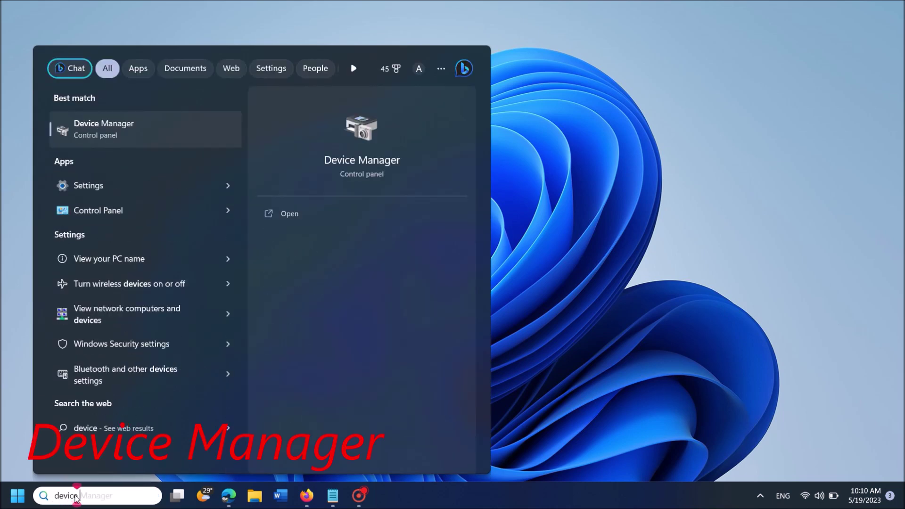
pyautogui.write(' manager')
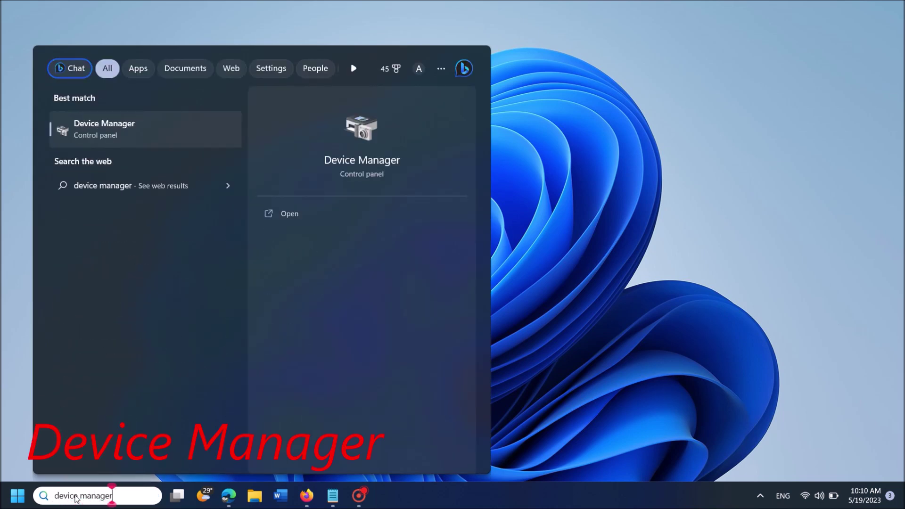
pyautogui.click(113, 131)
pyautogui.click(113, 131)
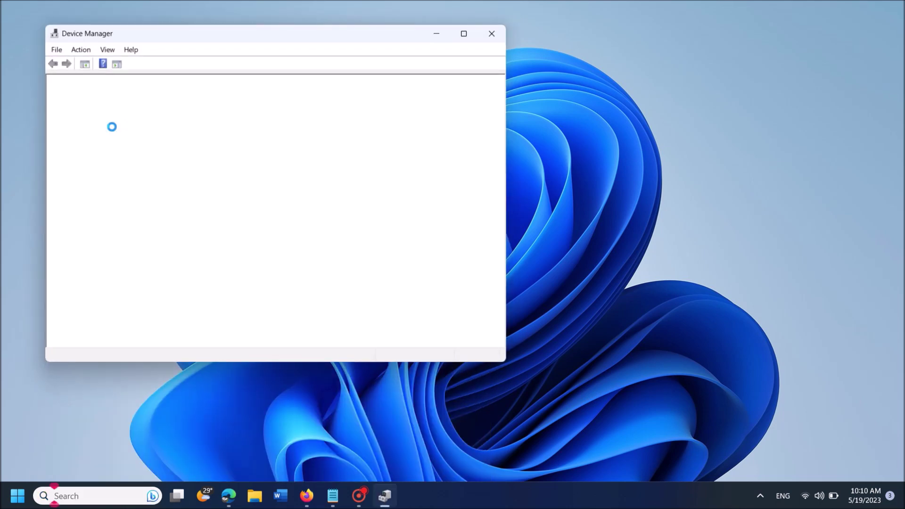
# Step: Expand Keyboards and start Update driver for the HID Keyboard Device
pyautogui.moveTo(182, 33); pyautogui.dragTo(338, 48)
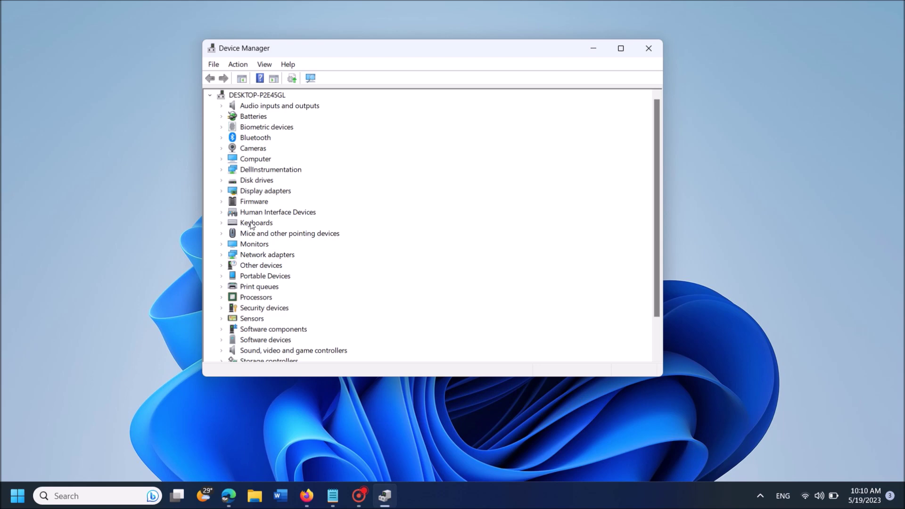
pyautogui.click(224, 226)
pyautogui.click(290, 236)
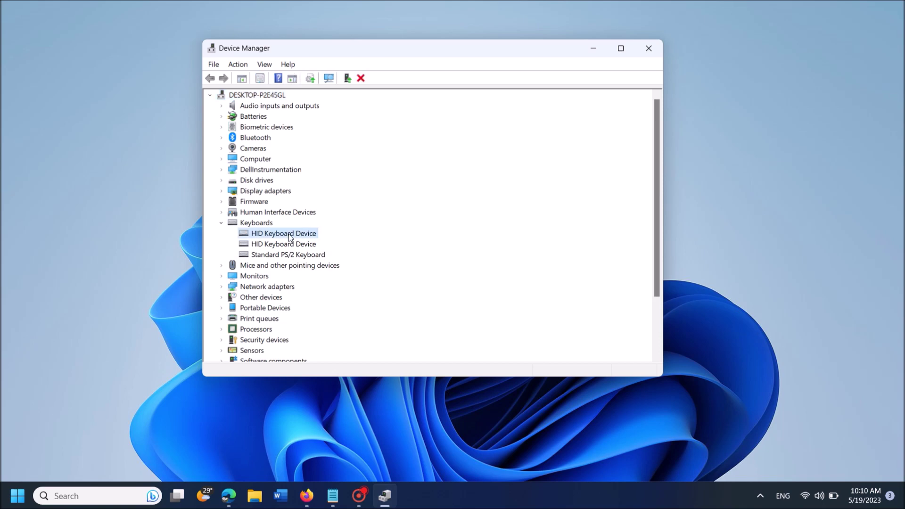
pyautogui.rightClick(289, 237)
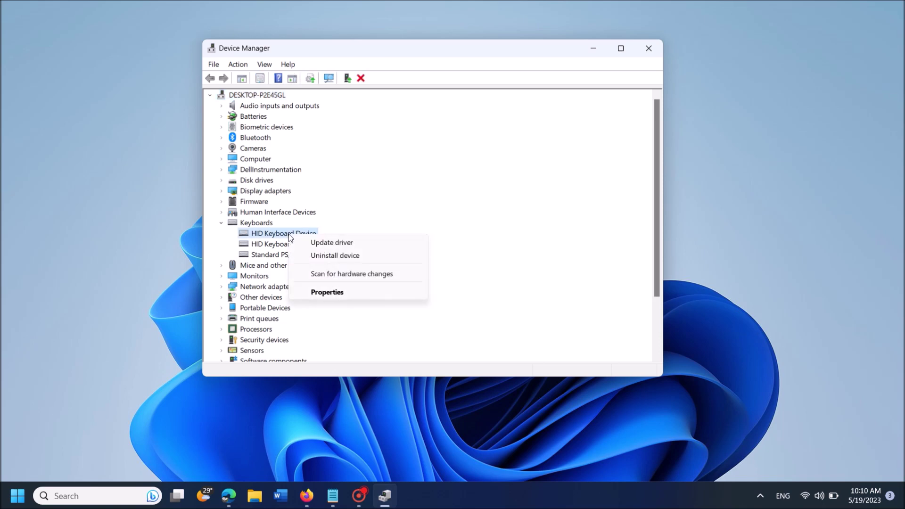
pyautogui.click(326, 246)
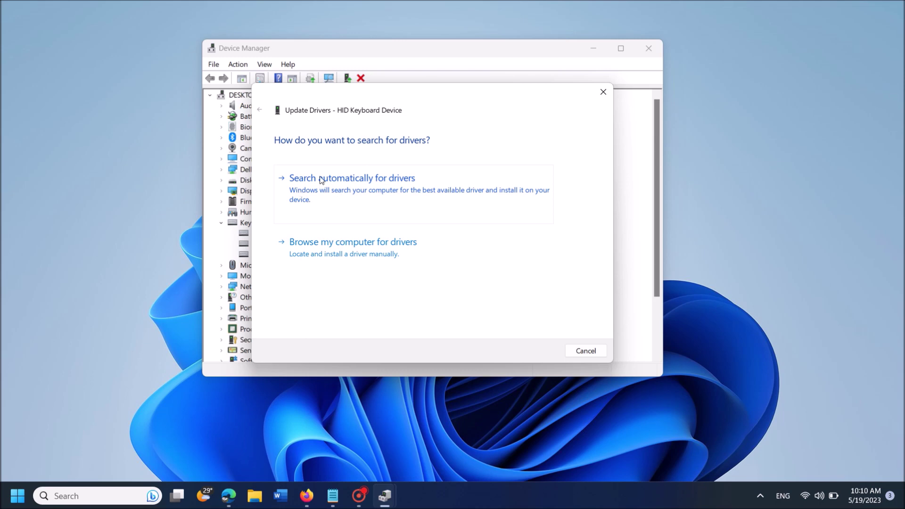
# Step: Search automatically for an HID Keyboard Device driver, then return to the search options
pyautogui.click(368, 187)
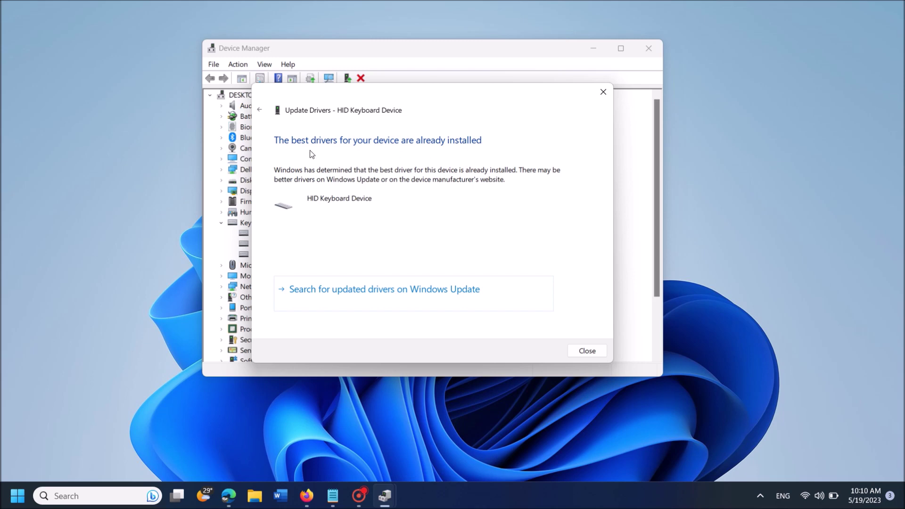
pyautogui.click(260, 110)
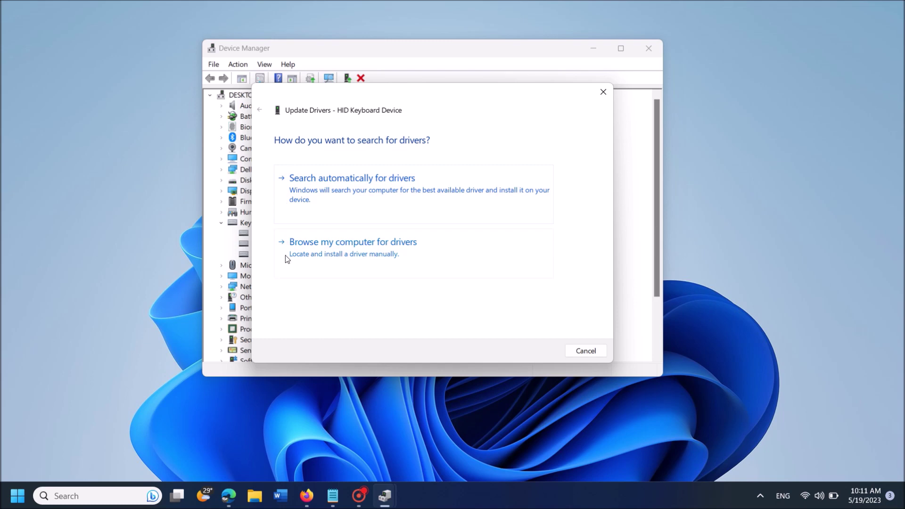
# Step: Reinstall the HID Keyboard Device driver from the compatible list and close Device Manager
pyautogui.click(368, 253)
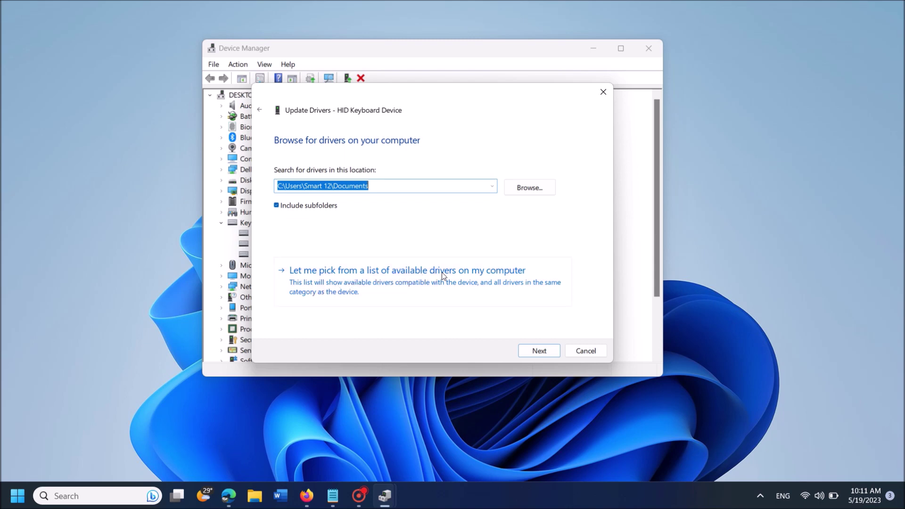
pyautogui.click(413, 276)
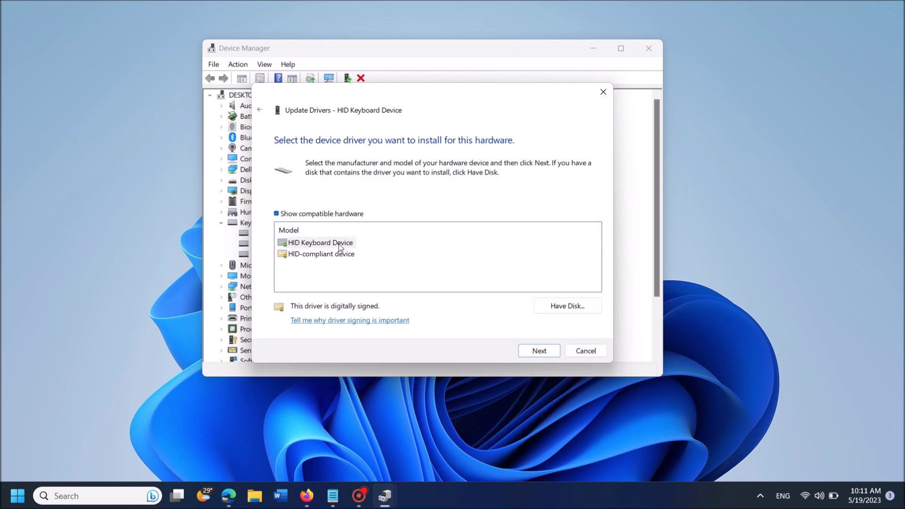
pyautogui.click(315, 246)
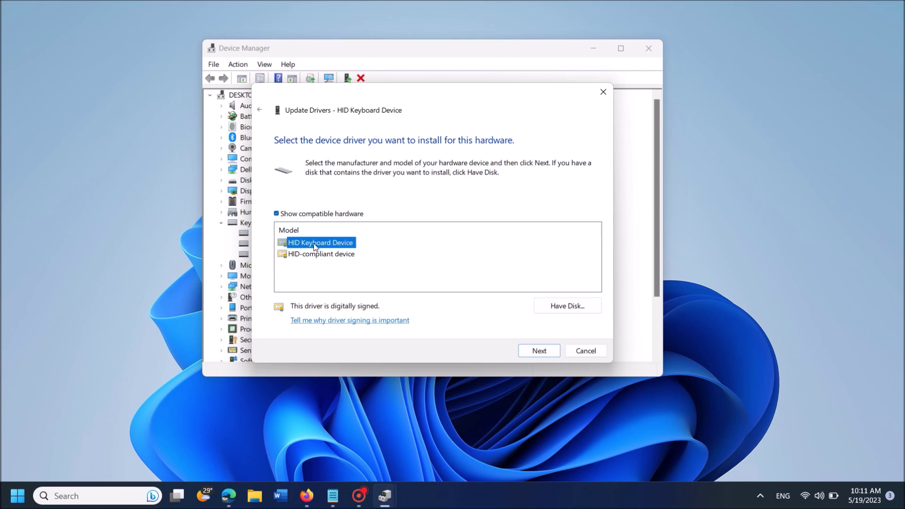
pyautogui.click(534, 355)
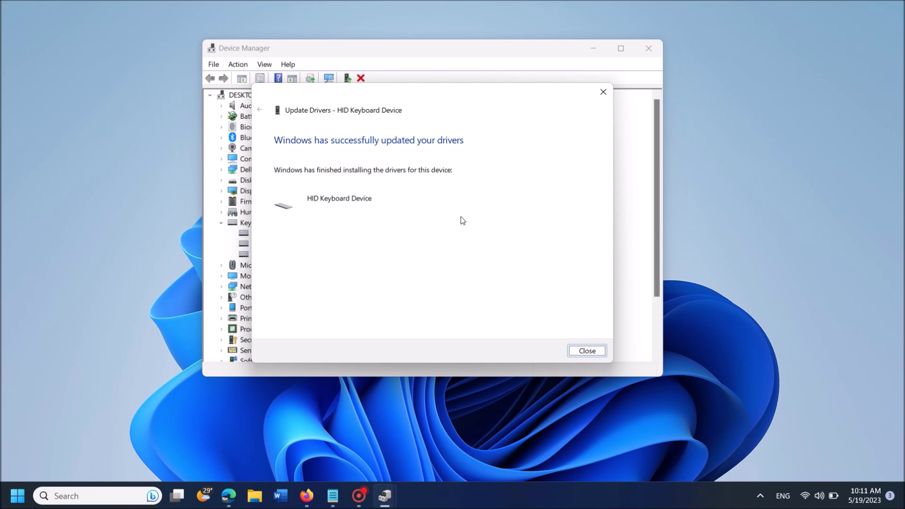
pyautogui.click(585, 351)
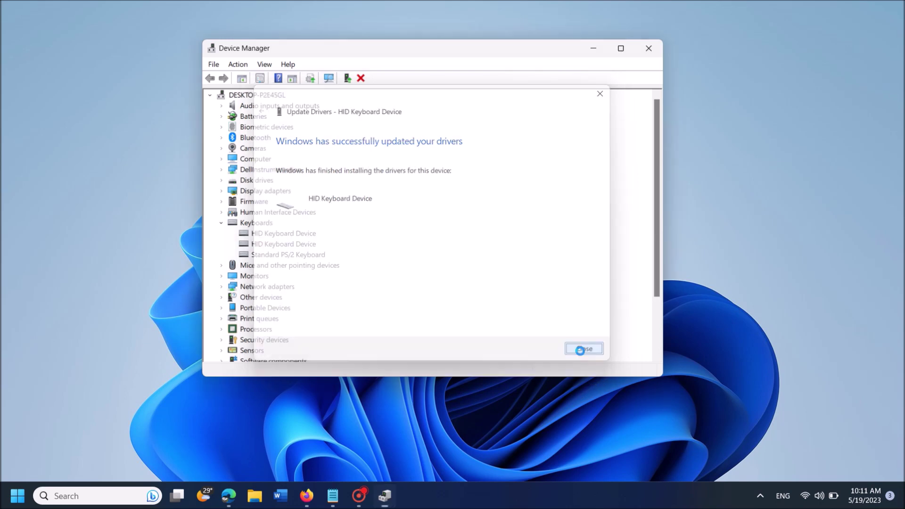
pyautogui.click(644, 49)
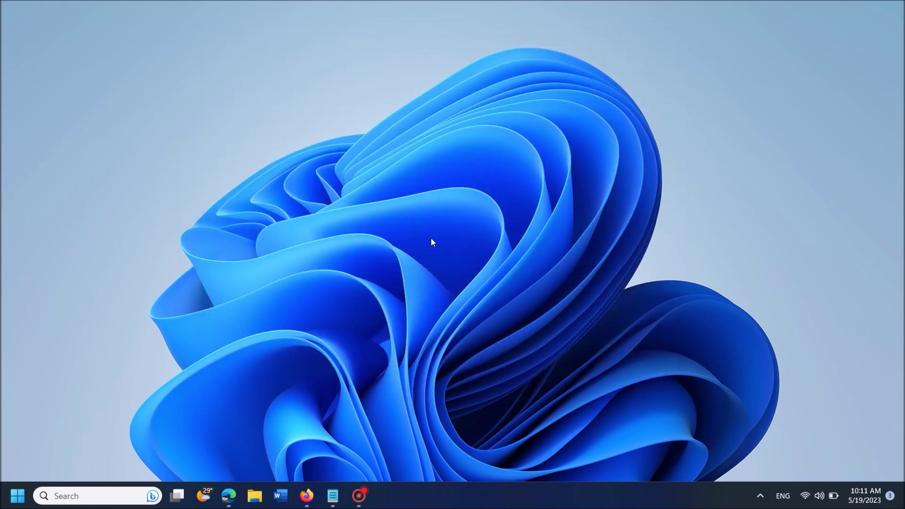
# Step: Check the Start power options, then open Settings from the Start button's right-click menu
pyautogui.click(10, 502)
pyautogui.click(342, 455)
pyautogui.rightClick(16, 501)
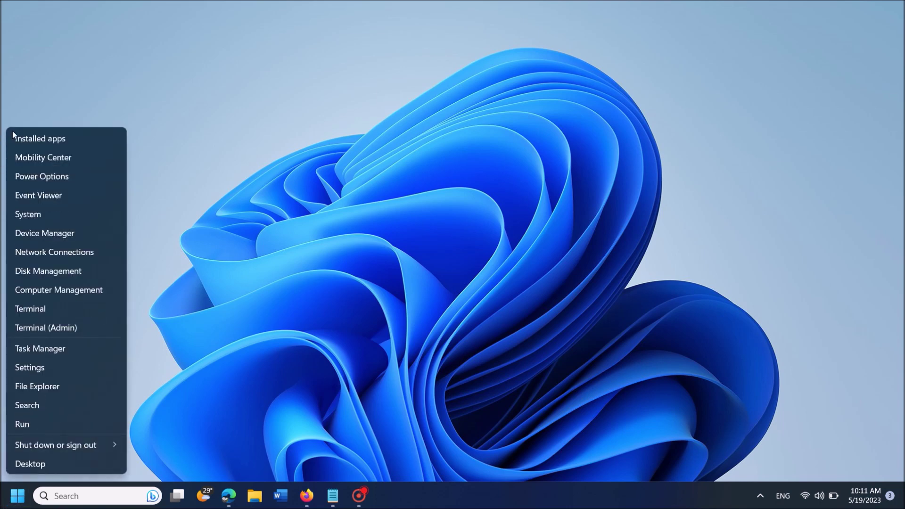
pyautogui.click(23, 368)
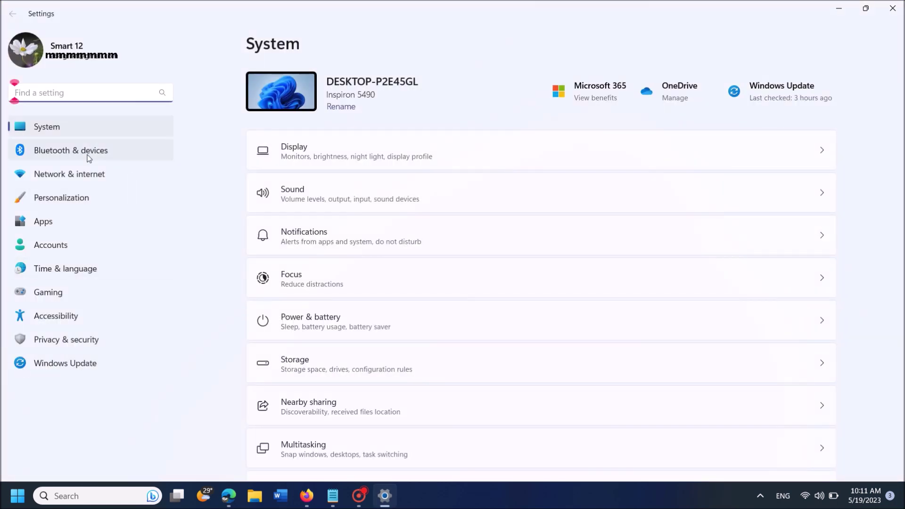
# Step: Go to Accessibility and open the Keyboard page under Interaction
pyautogui.click(52, 319)
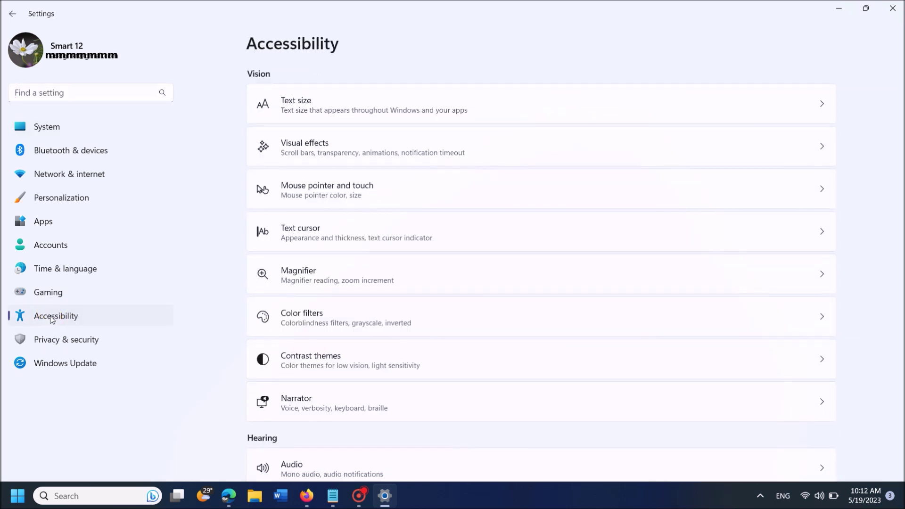
pyautogui.scroll(-6, 363, 105)
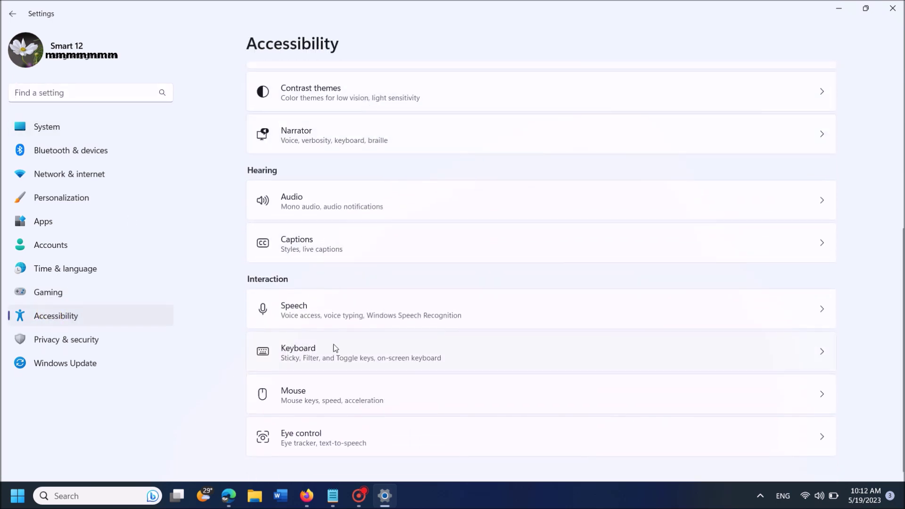
pyautogui.click(320, 351)
pyautogui.click(318, 349)
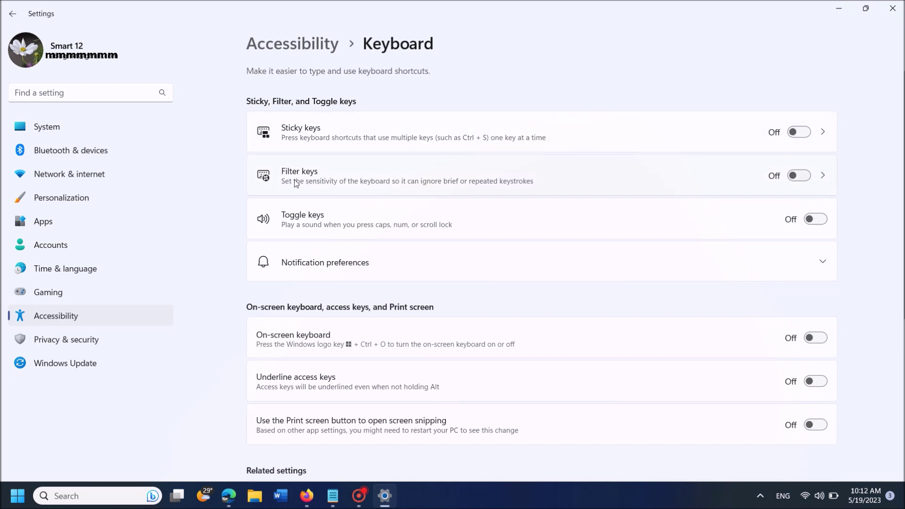
# Step: Toggle Filter keys on and then back off
pyautogui.click(800, 176)
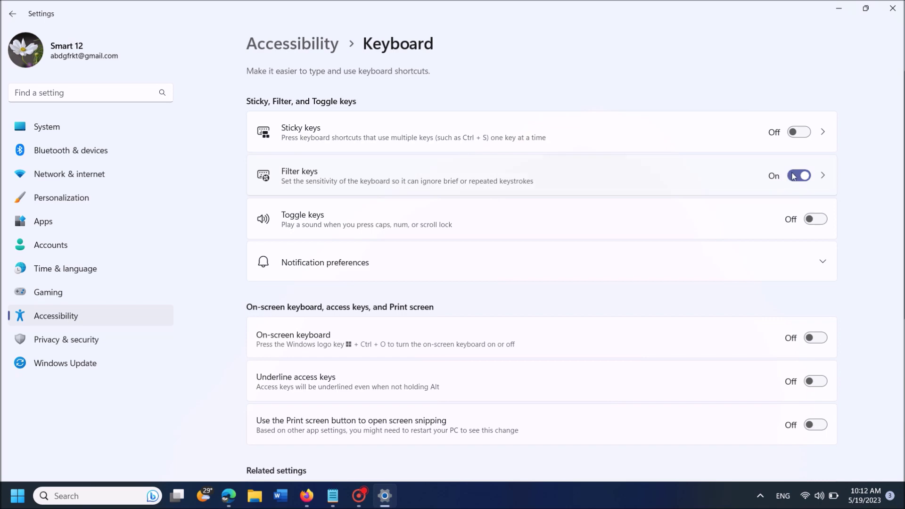
pyautogui.click(793, 177)
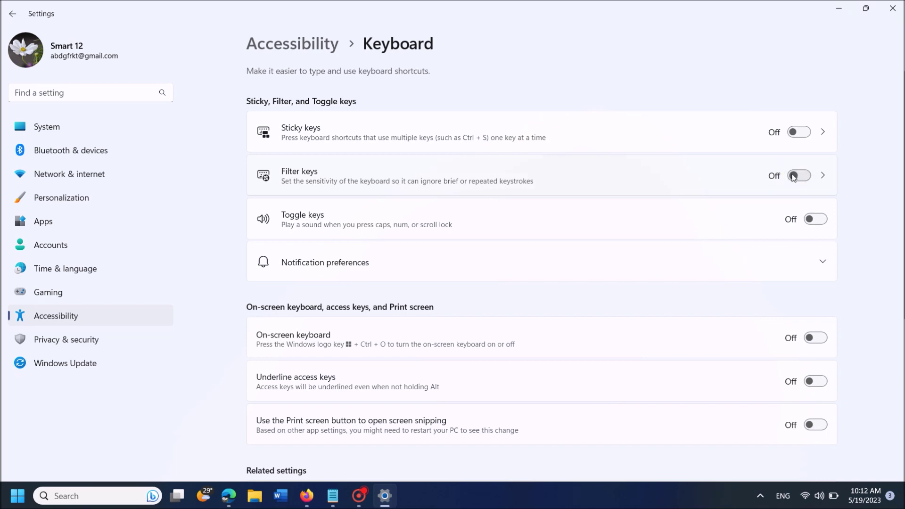